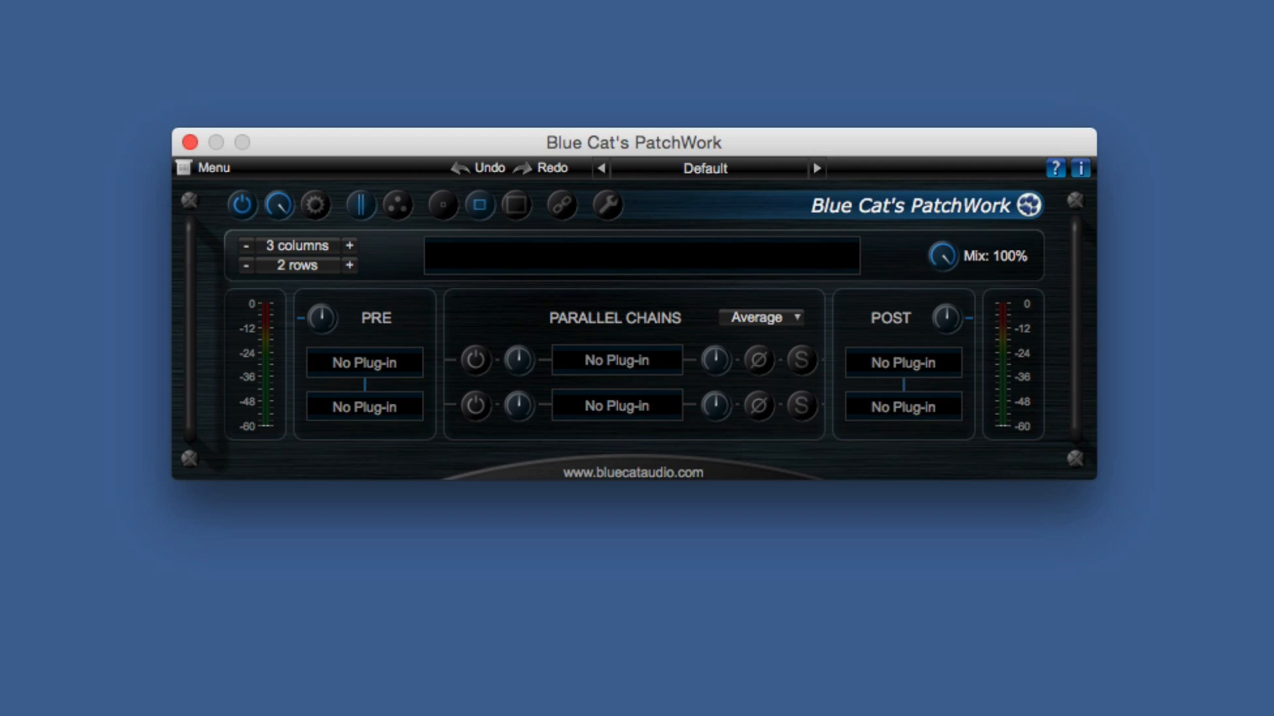
Load the saved Piano Strings preset
left_click(717, 181)
left_click(743, 245)
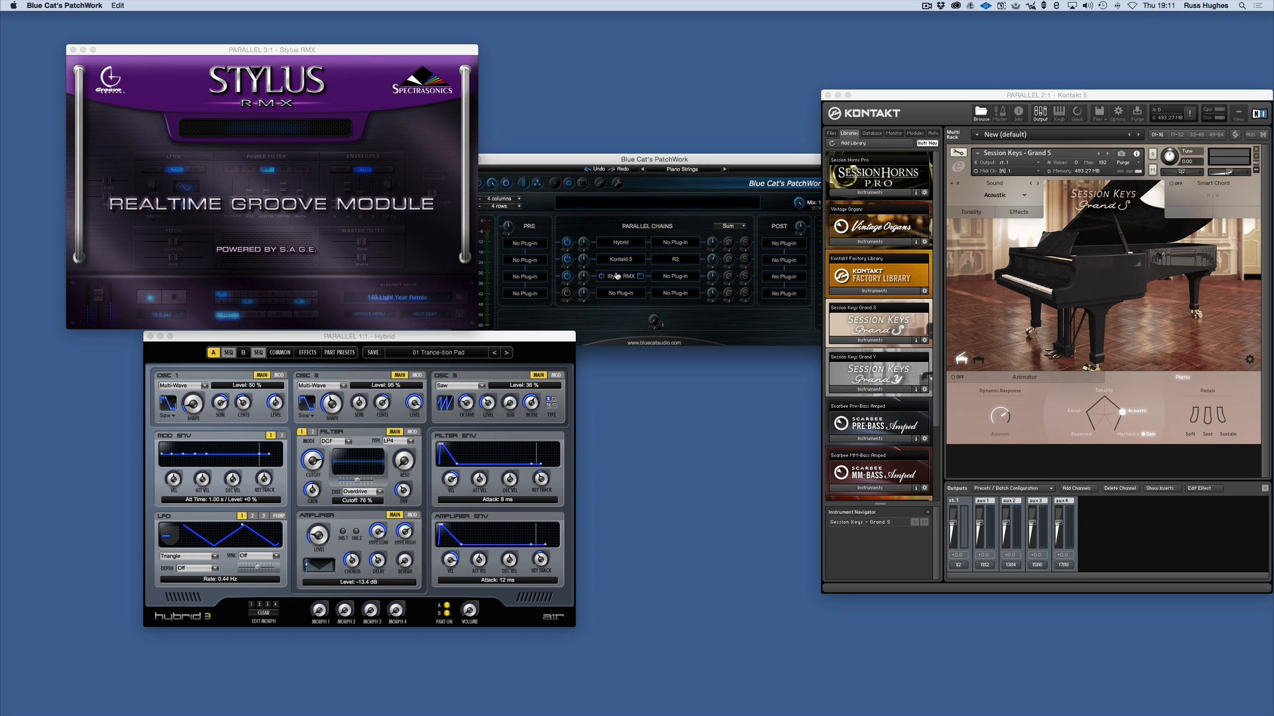
View the editor of the R2 reverb in the second parallel chain and close it again
left_click(695, 262)
left_click(695, 262)
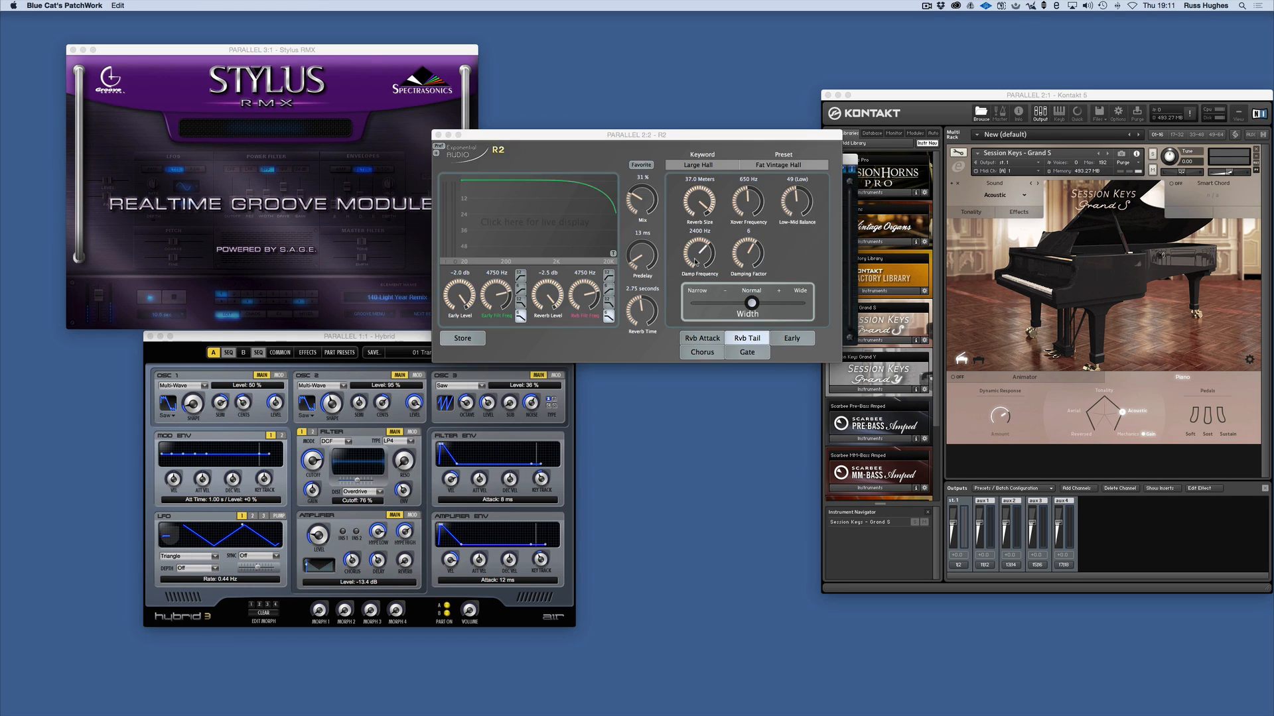
left_click(437, 135)
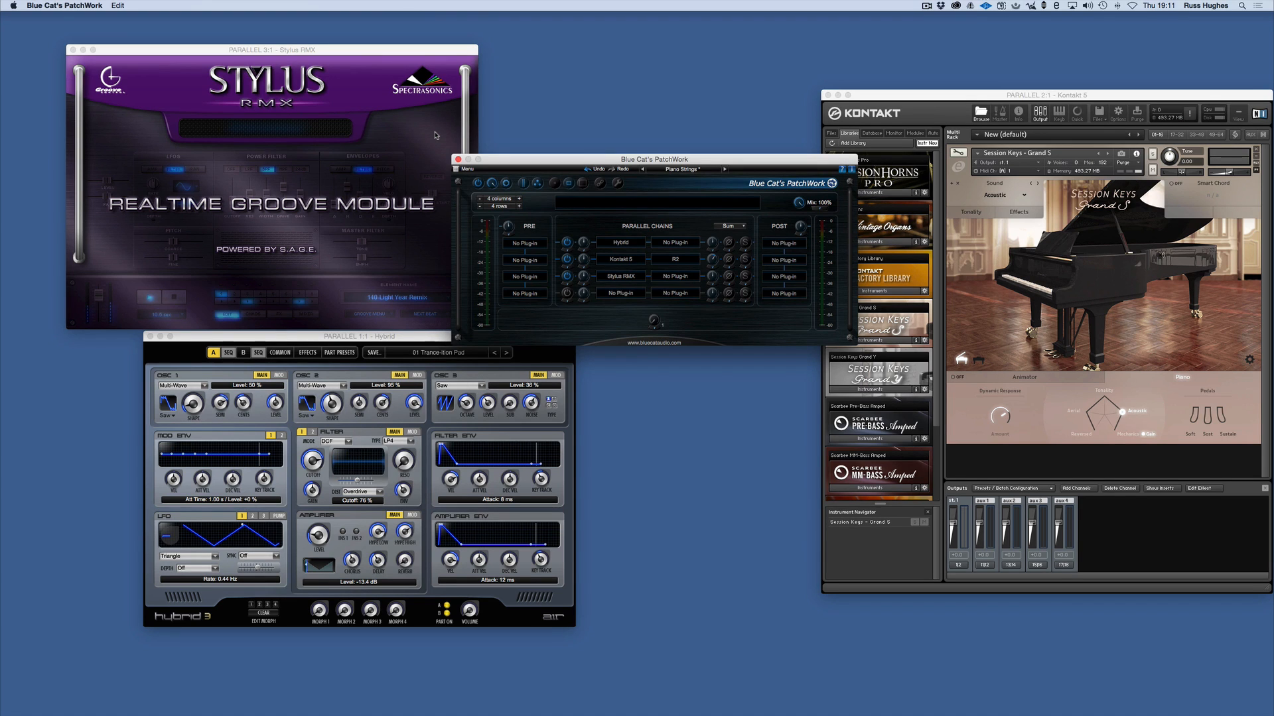
Bring the Hybrid and Stylus RMX editor windows to the front
left_click(462, 372)
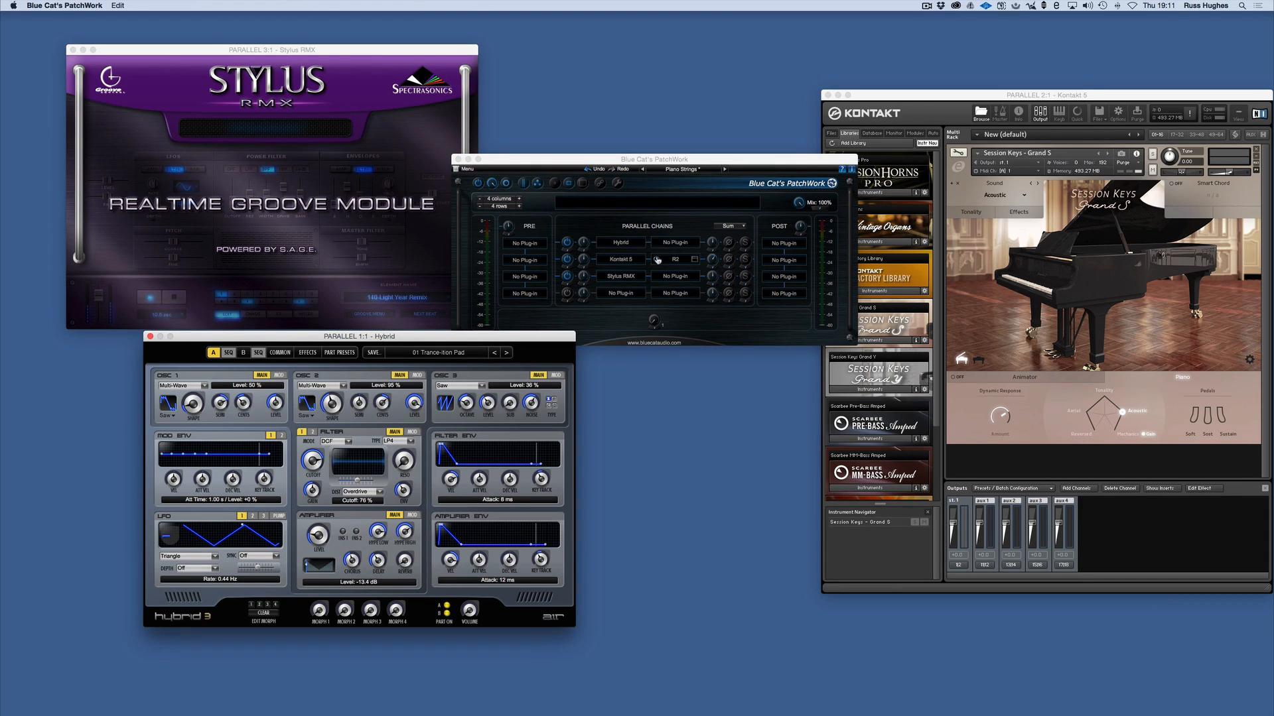
left_click(410, 159)
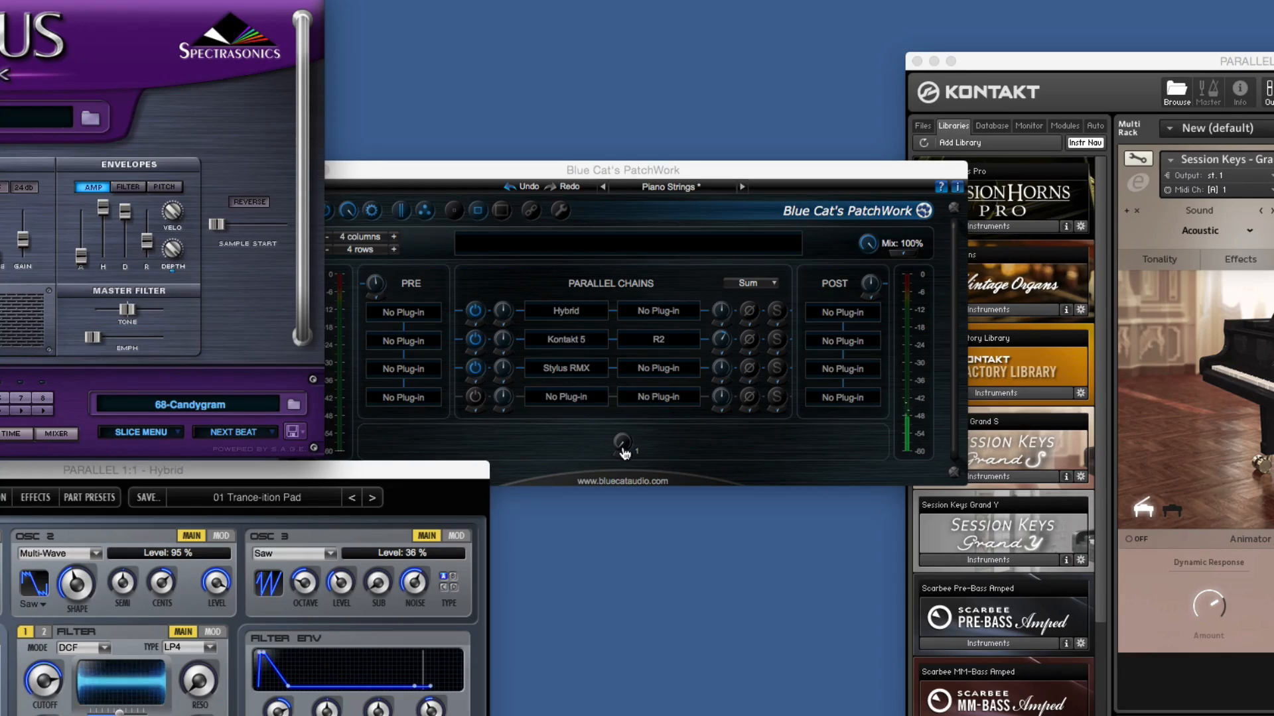
Examine the list of mappable parameters for the Hybrid plug-in and leave the mapping unchanged
right_click(569, 313)
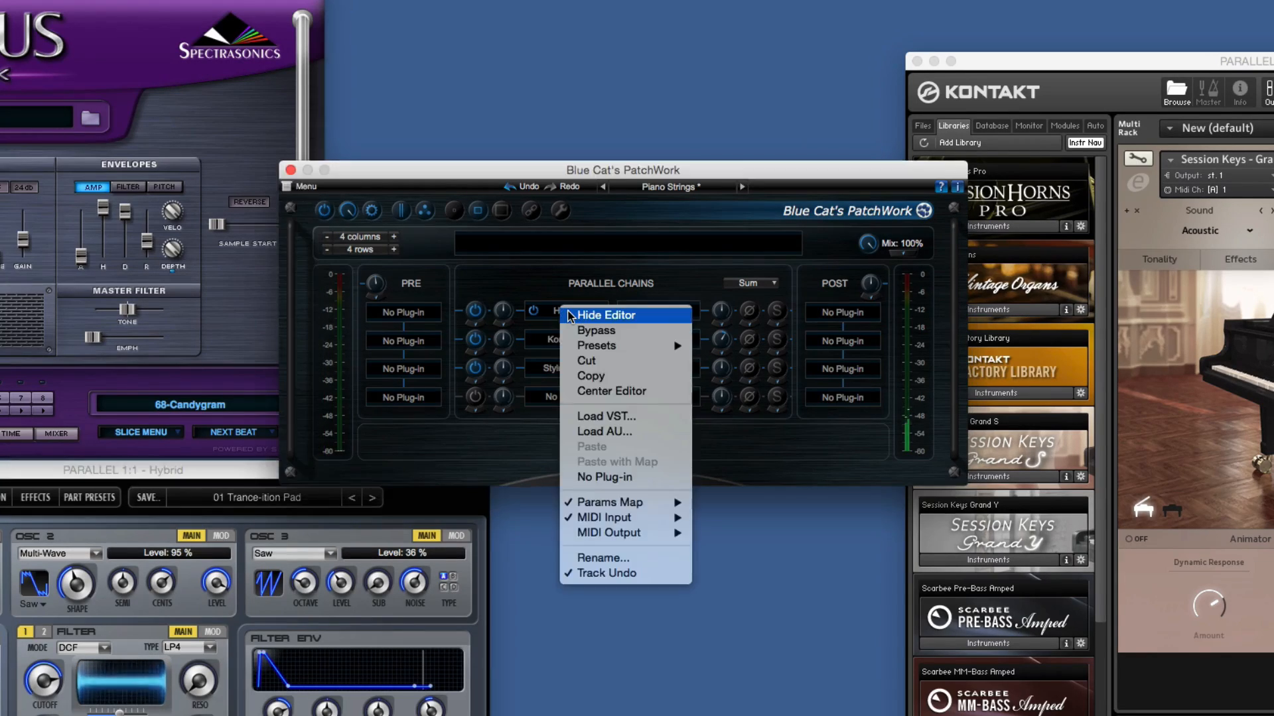
mouse_move(633, 505)
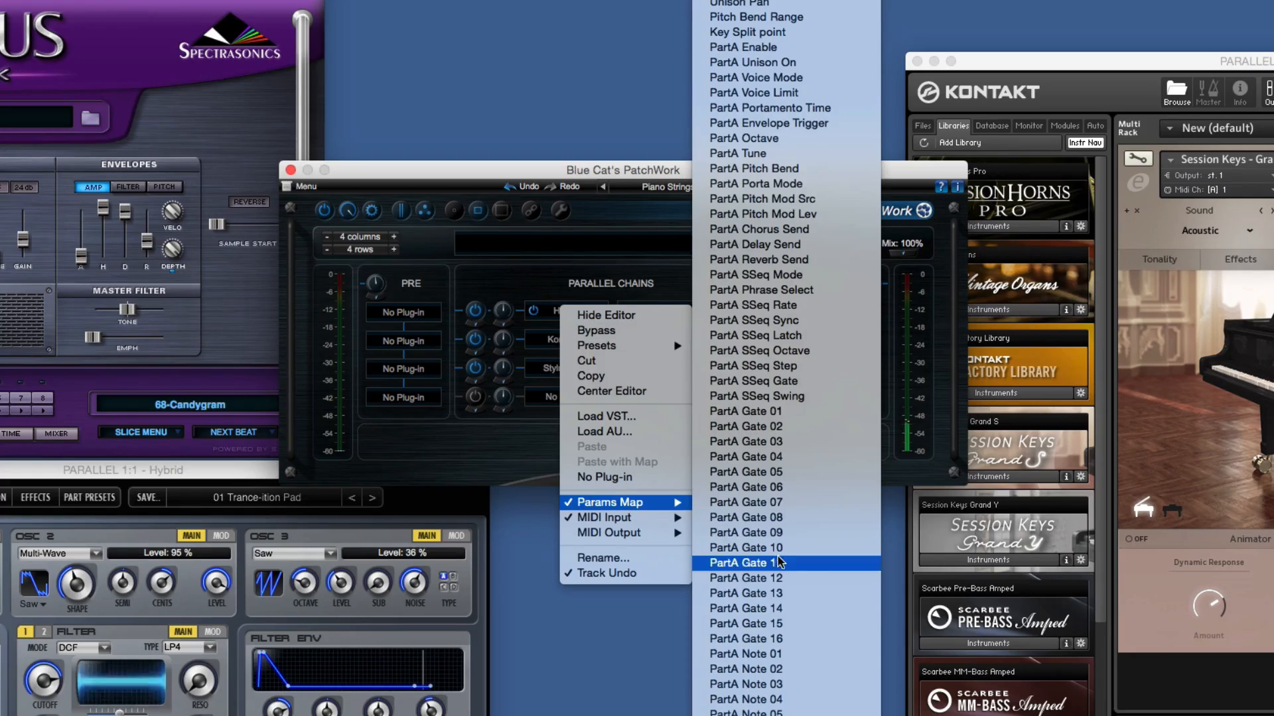
mouse_move(777, 715)
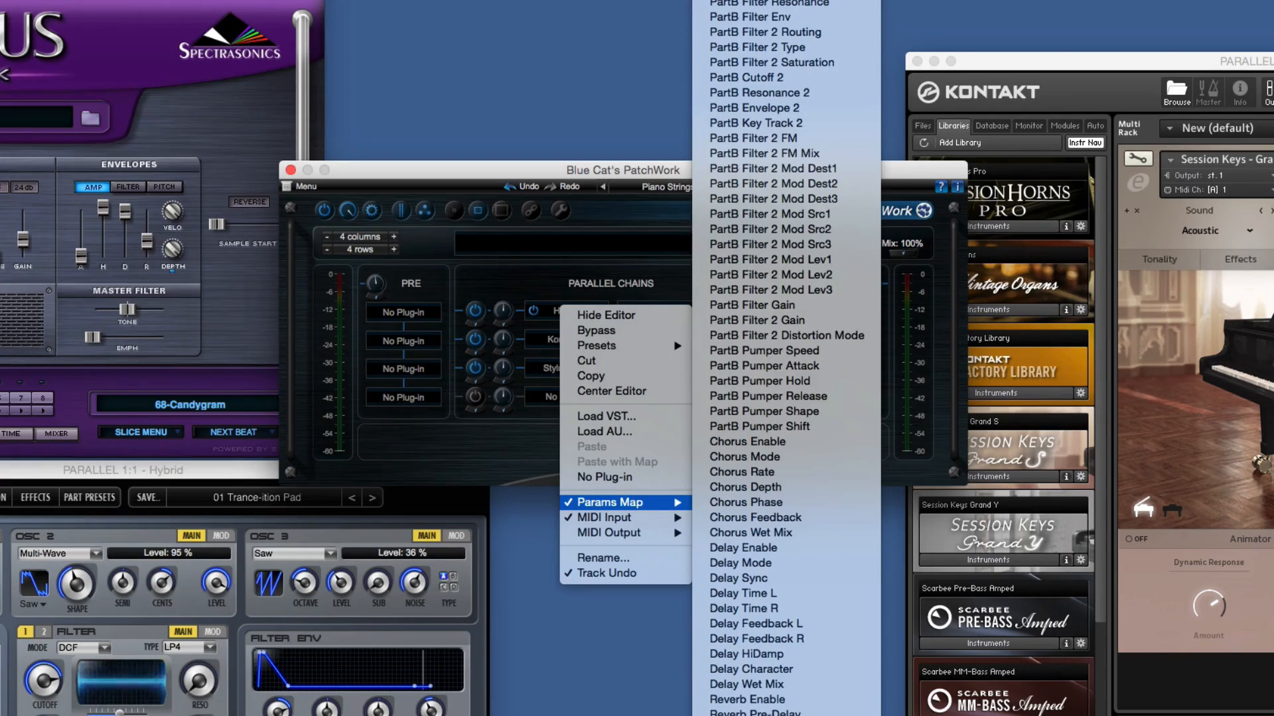
left_click(501, 474)
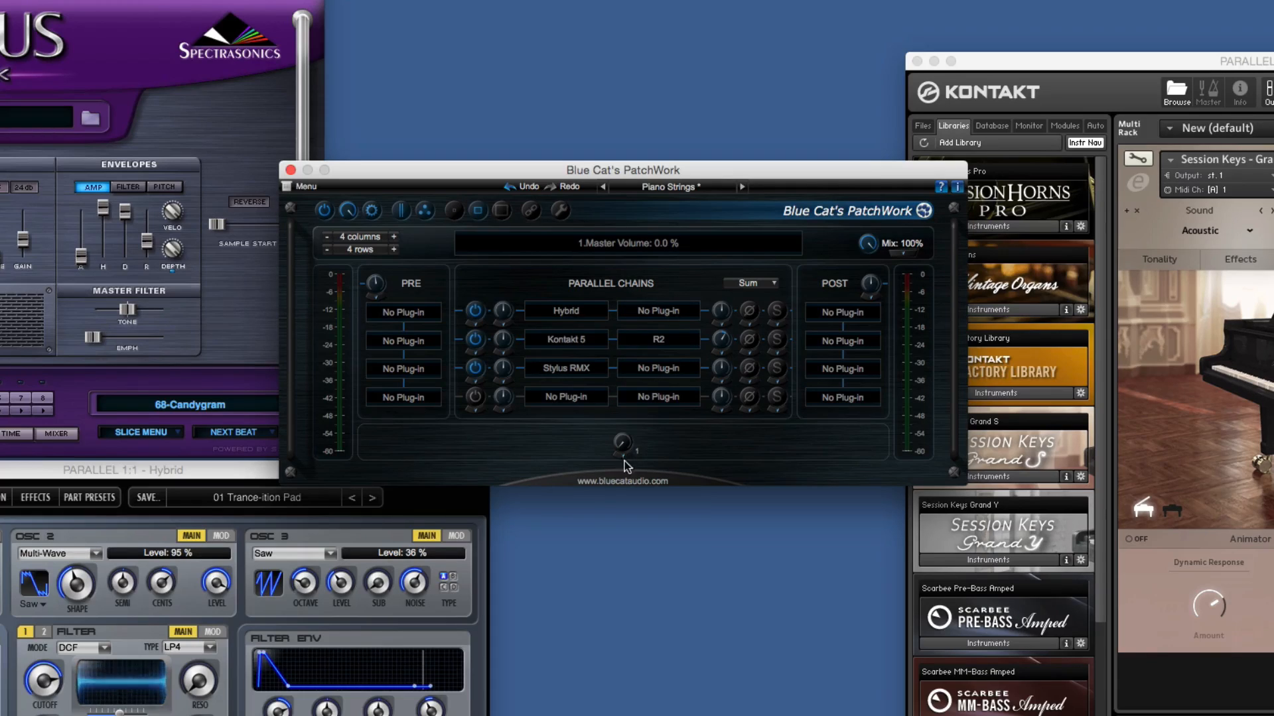
Start MIDI Learn on mapped control knob 1
right_click(627, 459)
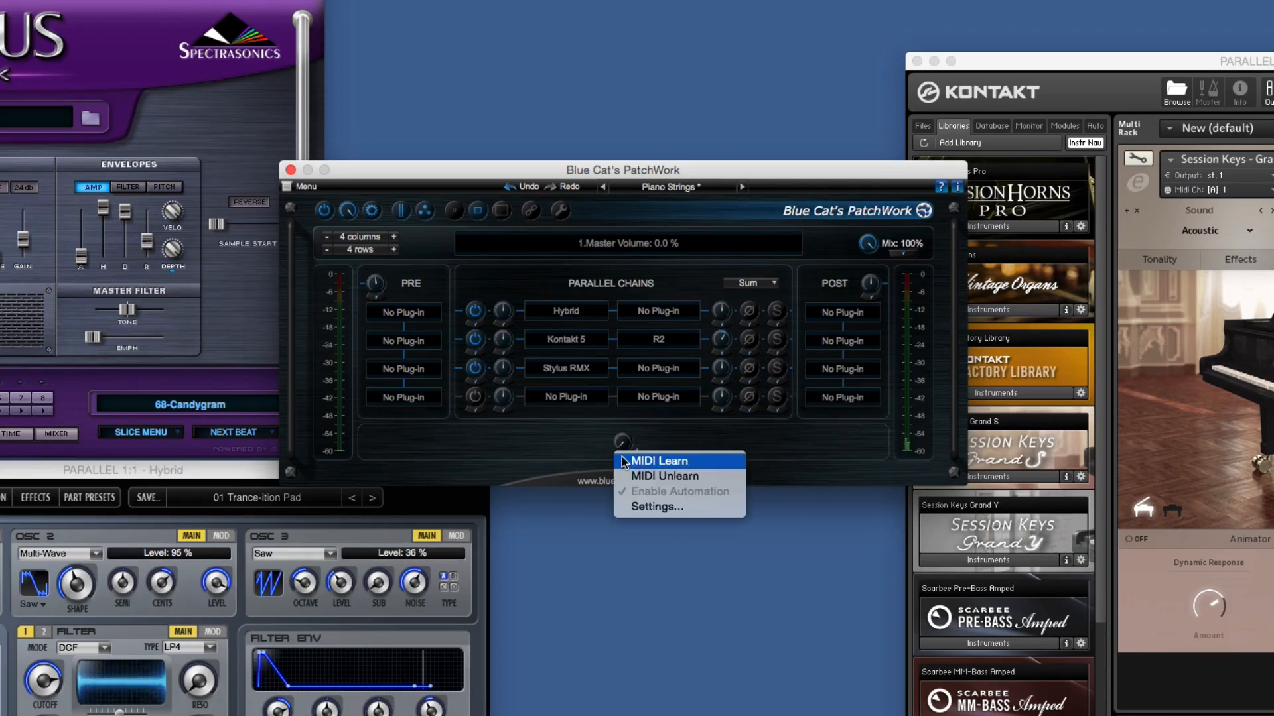
left_click(663, 464)
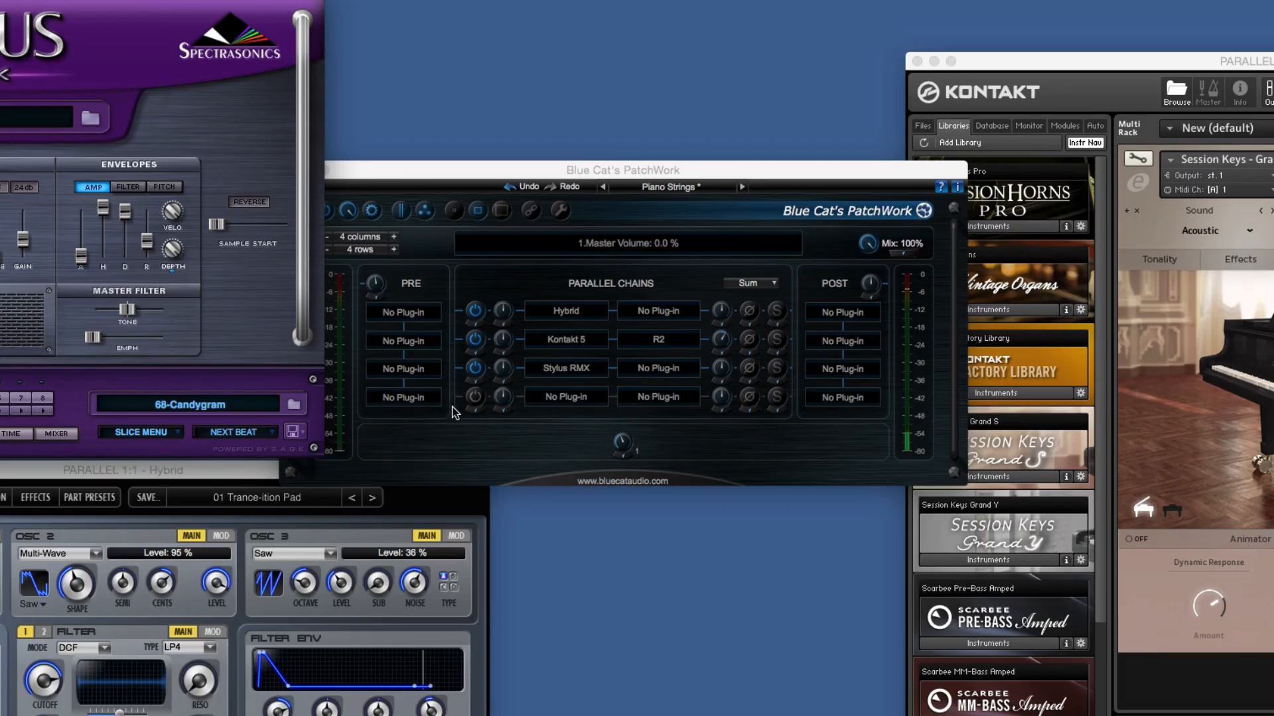
Set the MIDI input of the Stylus RMX plug-in to All Inputs
right_click(562, 367)
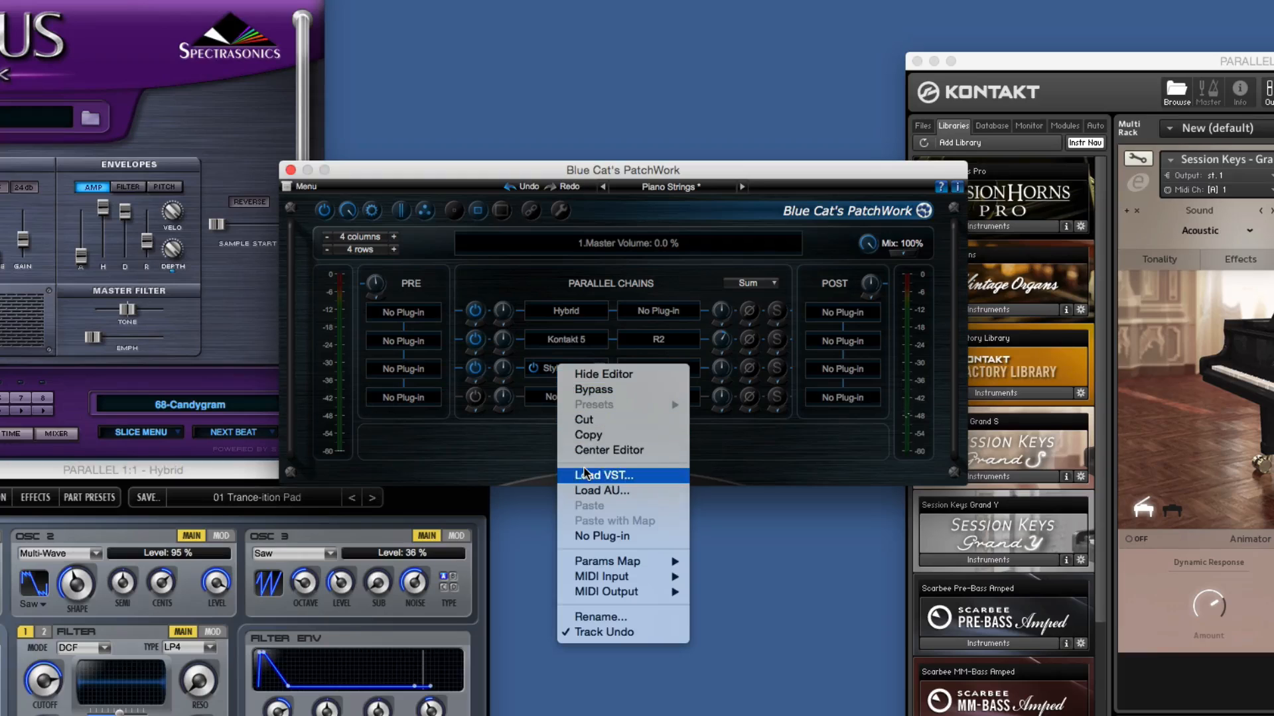
mouse_move(607, 578)
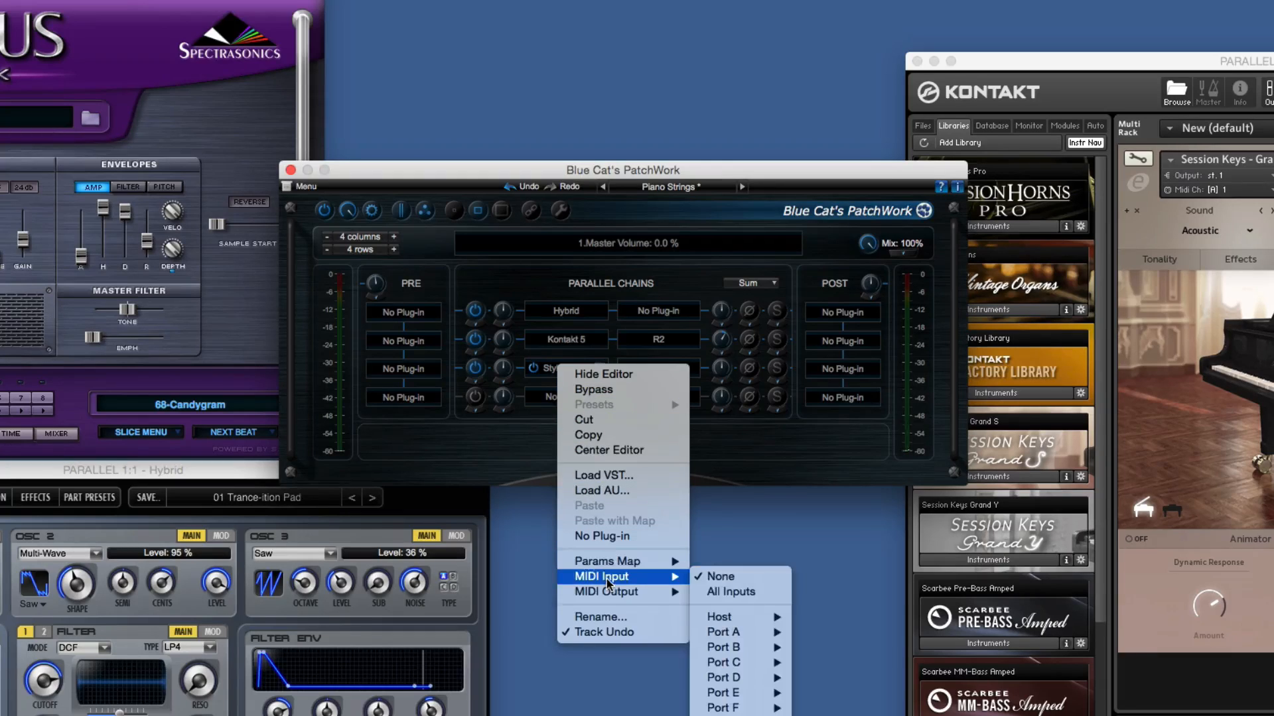
left_click(702, 592)
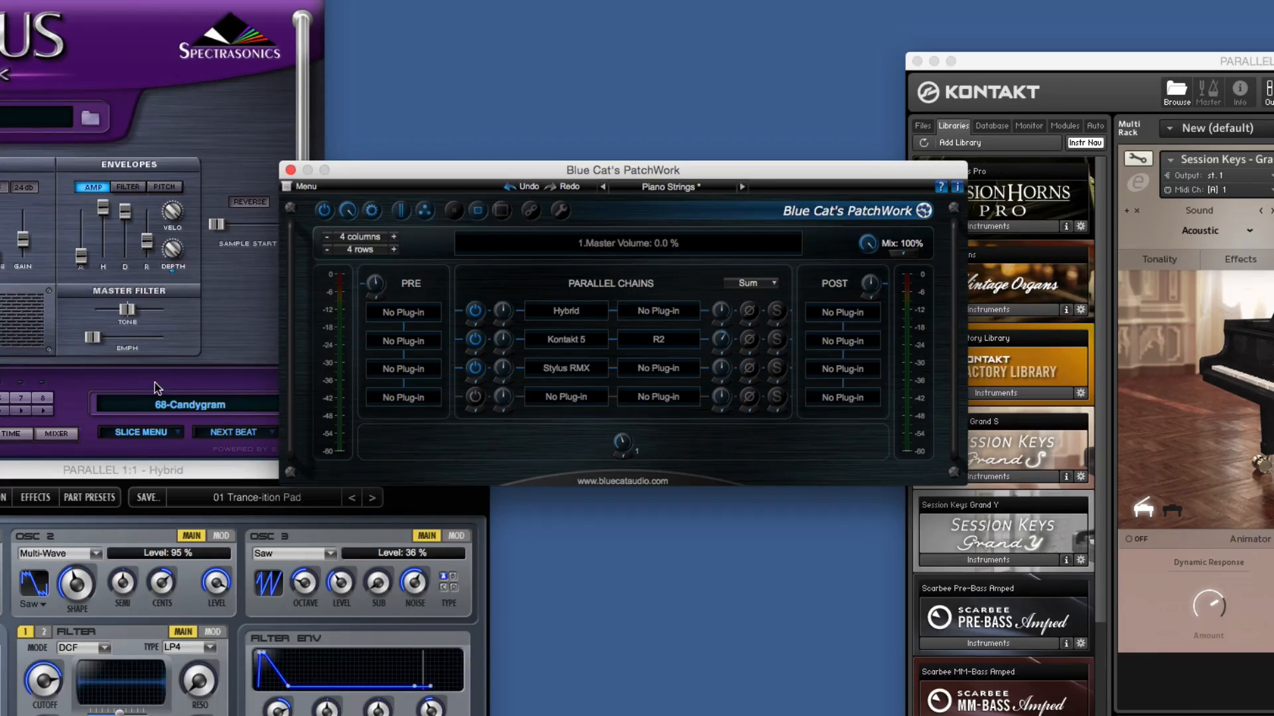
mouse_move(605, 341)
mouse_move(660, 342)
mouse_move(575, 376)
left_click(3, 385)
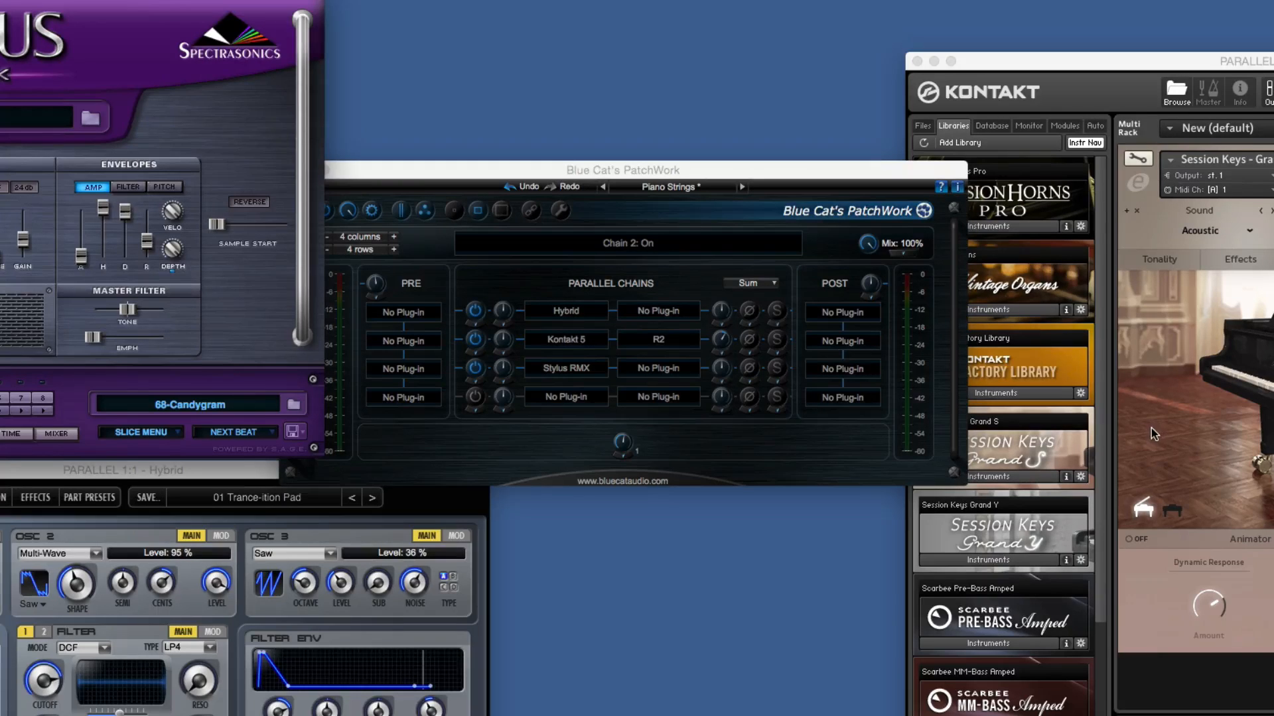
Load the saved Guitar Clean preset
left_click(751, 470)
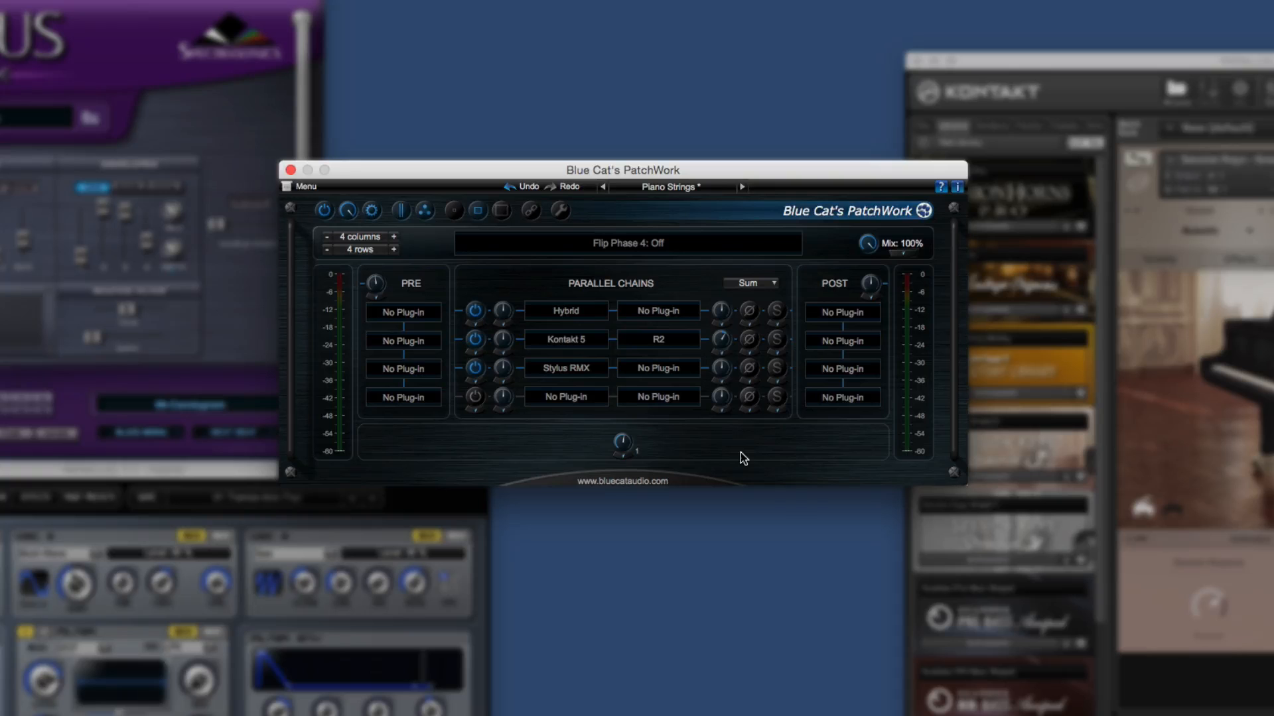
left_click(699, 192)
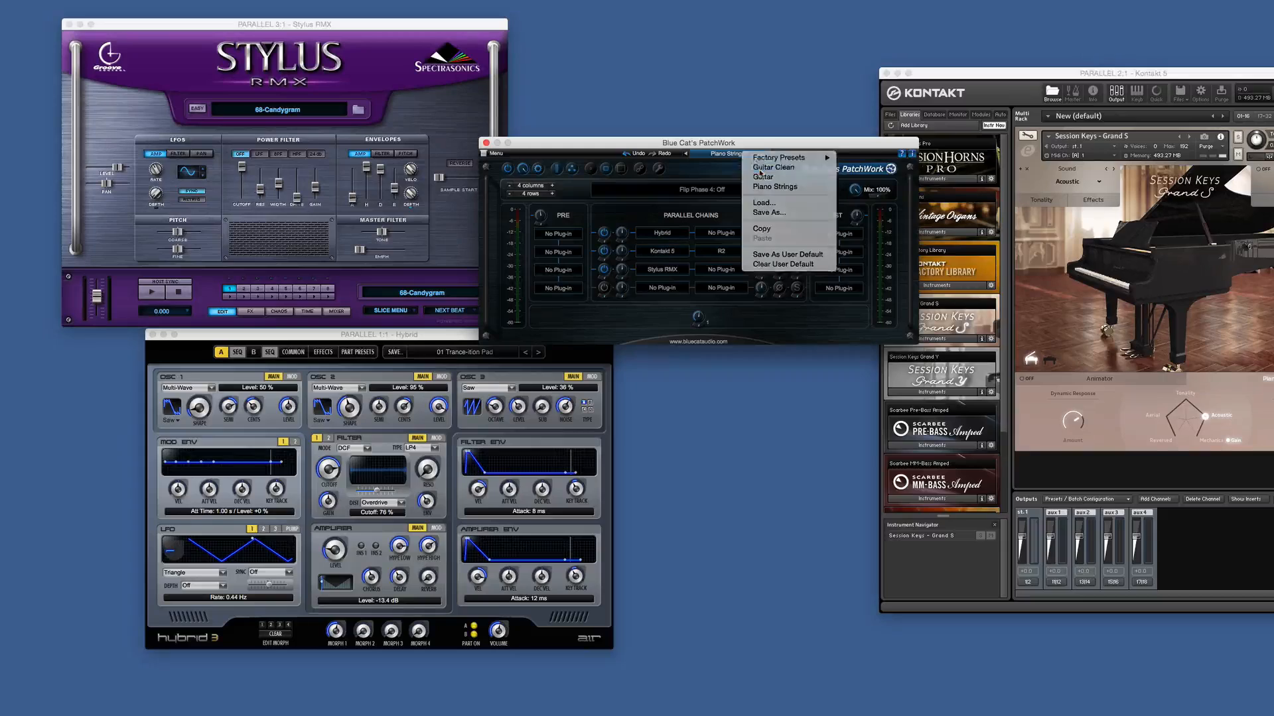
left_click(718, 211)
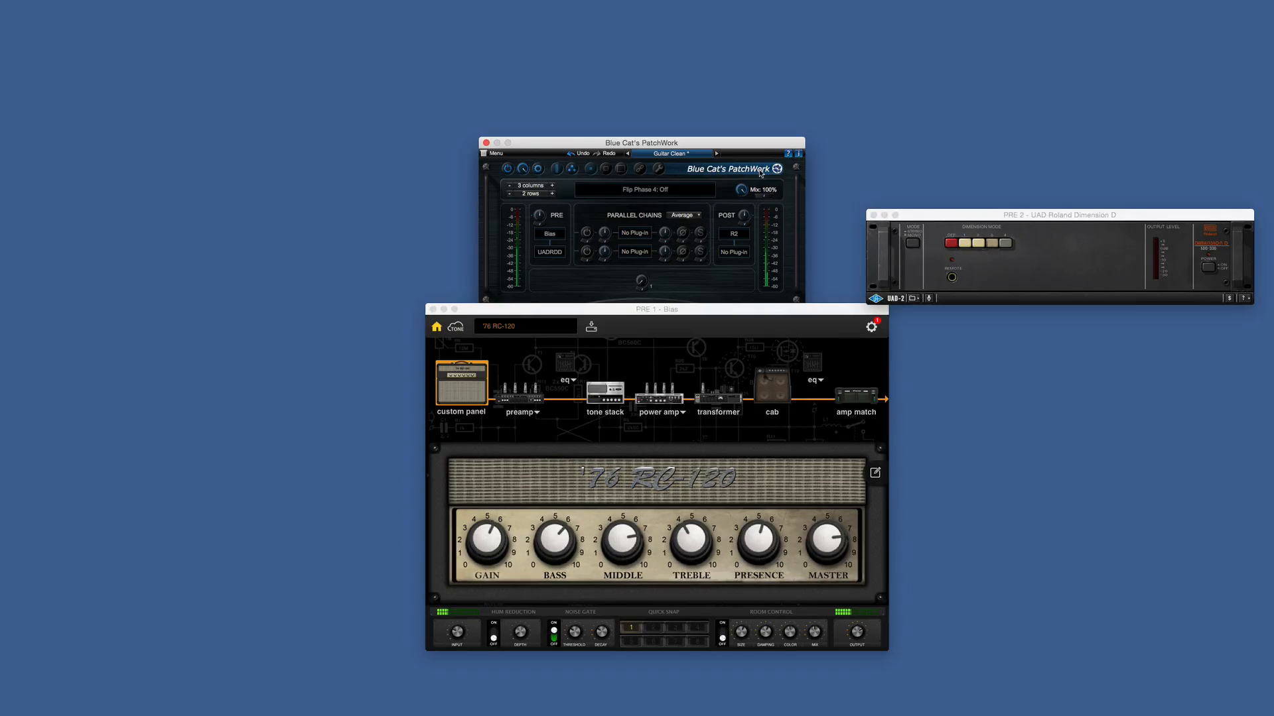
Set the output gain of the POST section to +5.00 dB
left_click(748, 207)
left_click_drag(748, 205, 749, 211)
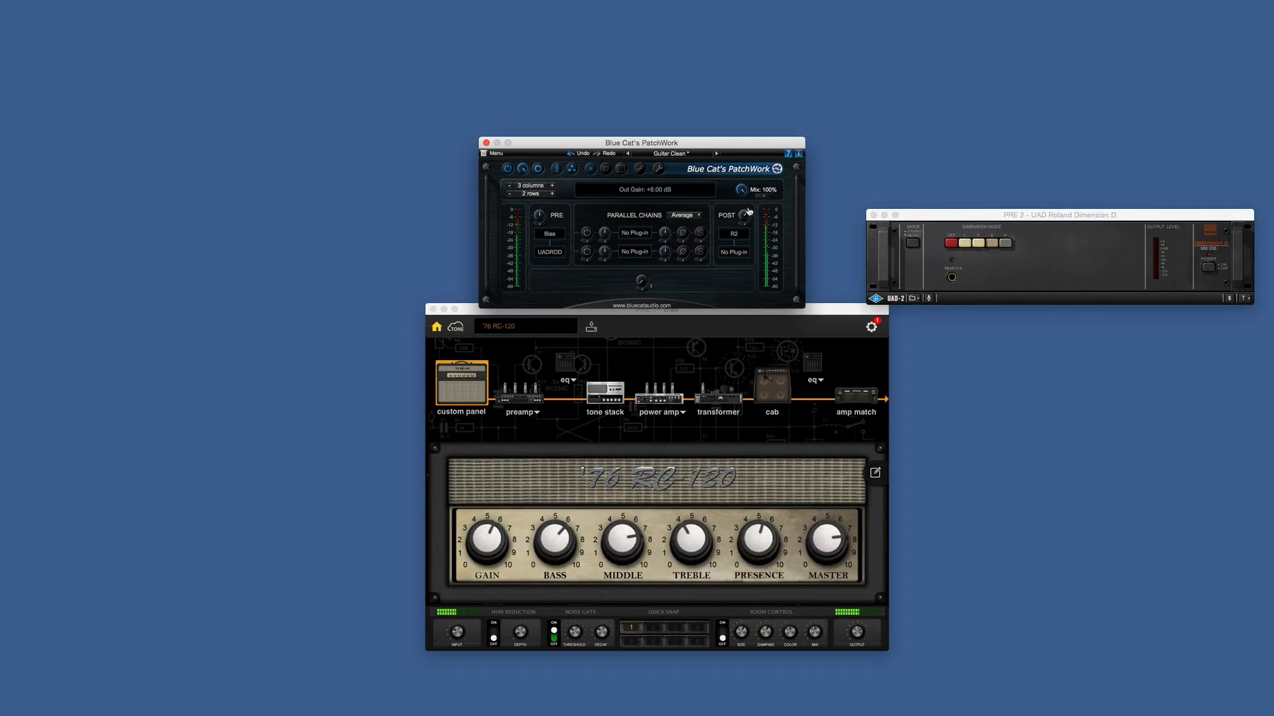
mouse_move(748, 211)
left_mouse_down()
mouse_move(751, 244)
mouse_move(745, 225)
left_mouse_up()
Show the editor of the R2 reverb in the POST section and move it clear of the other windows
left_click(733, 235)
left_click_drag(789, 117, 356, 52)
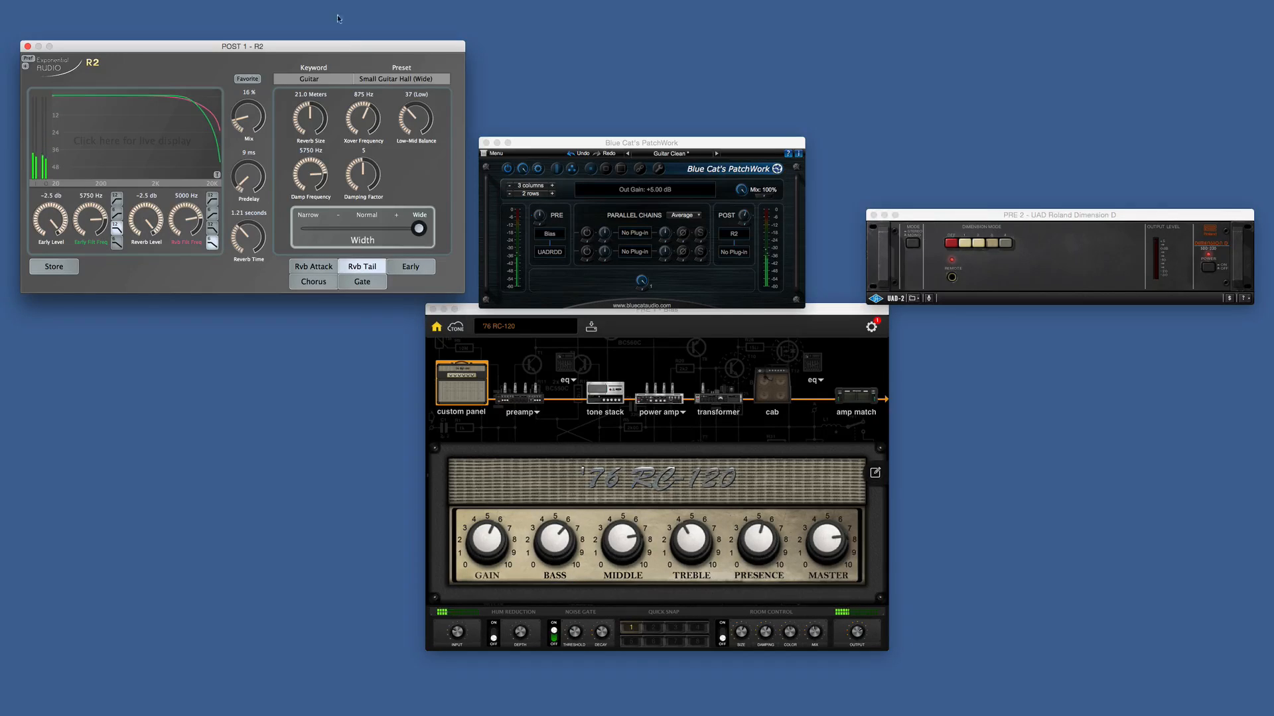
Move the UAD Roland Dimension D from the second PRE slot to the second POST slot and place its editor above the rack
right_click(548, 254)
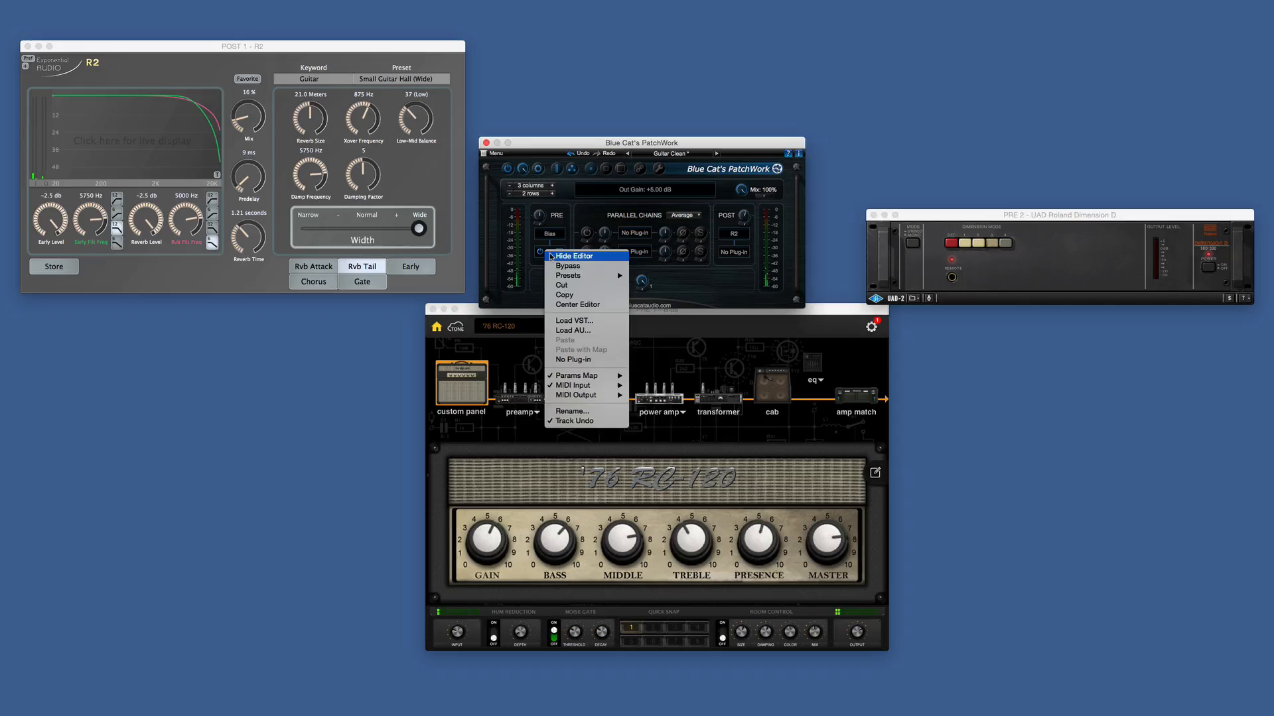
left_click(566, 285)
right_click(733, 252)
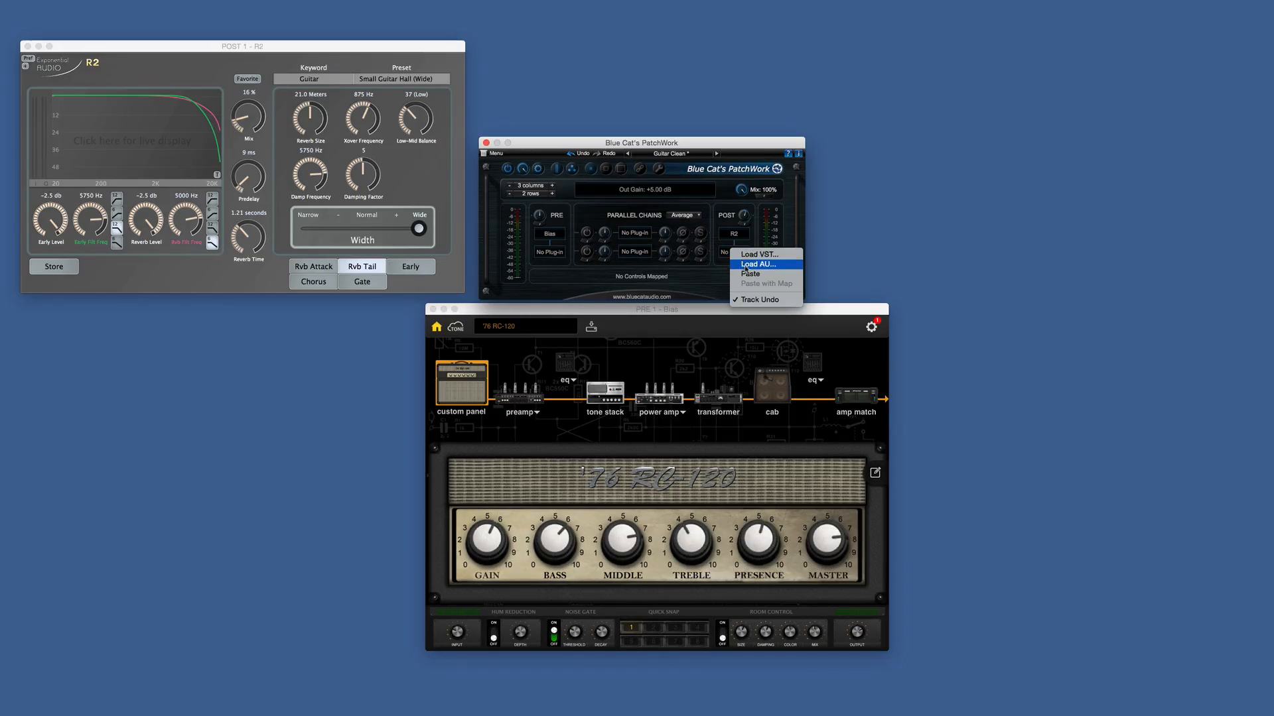
left_click(750, 274)
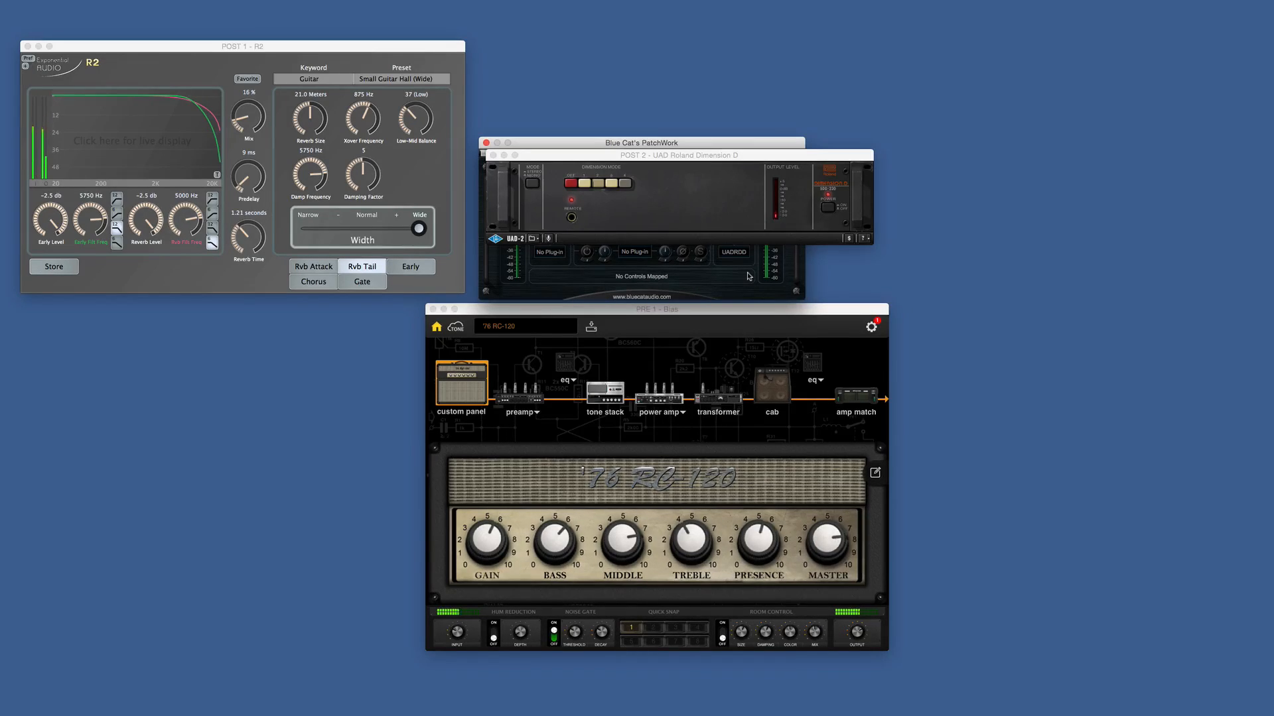
left_click_drag(645, 157, 705, 20)
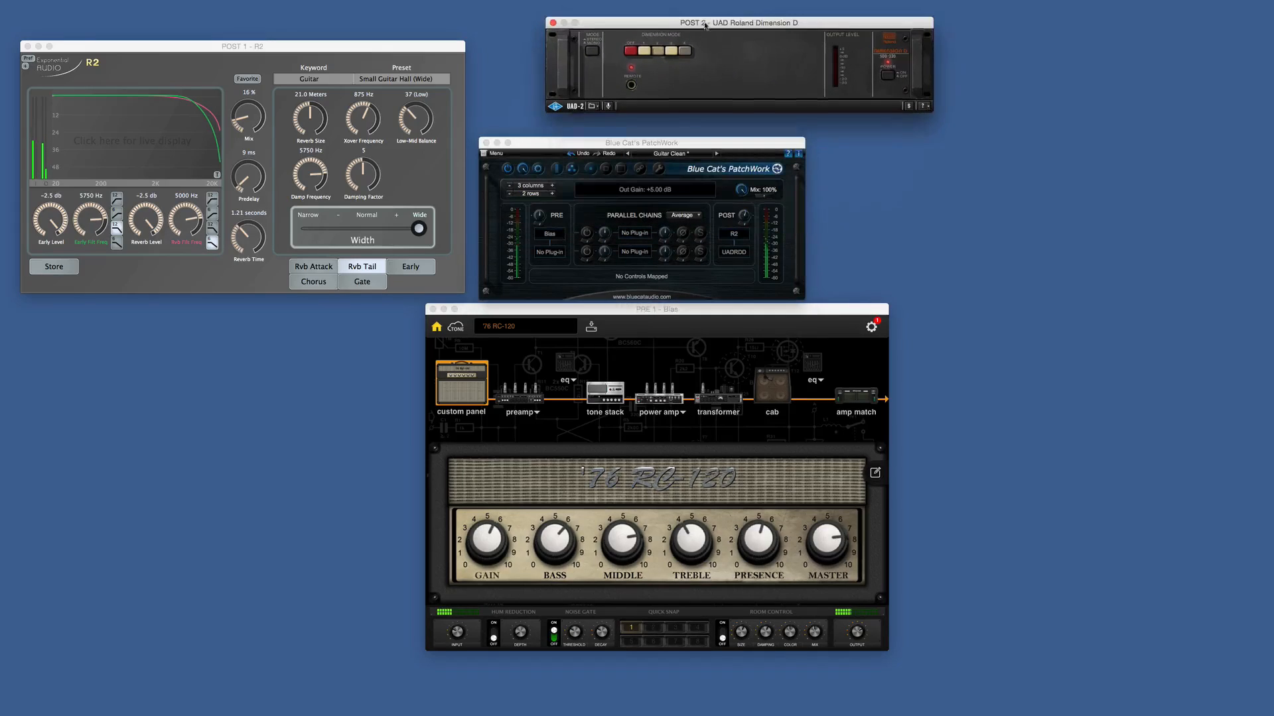
Load the saved Guitar preset
left_click(674, 156)
left_click(690, 183)
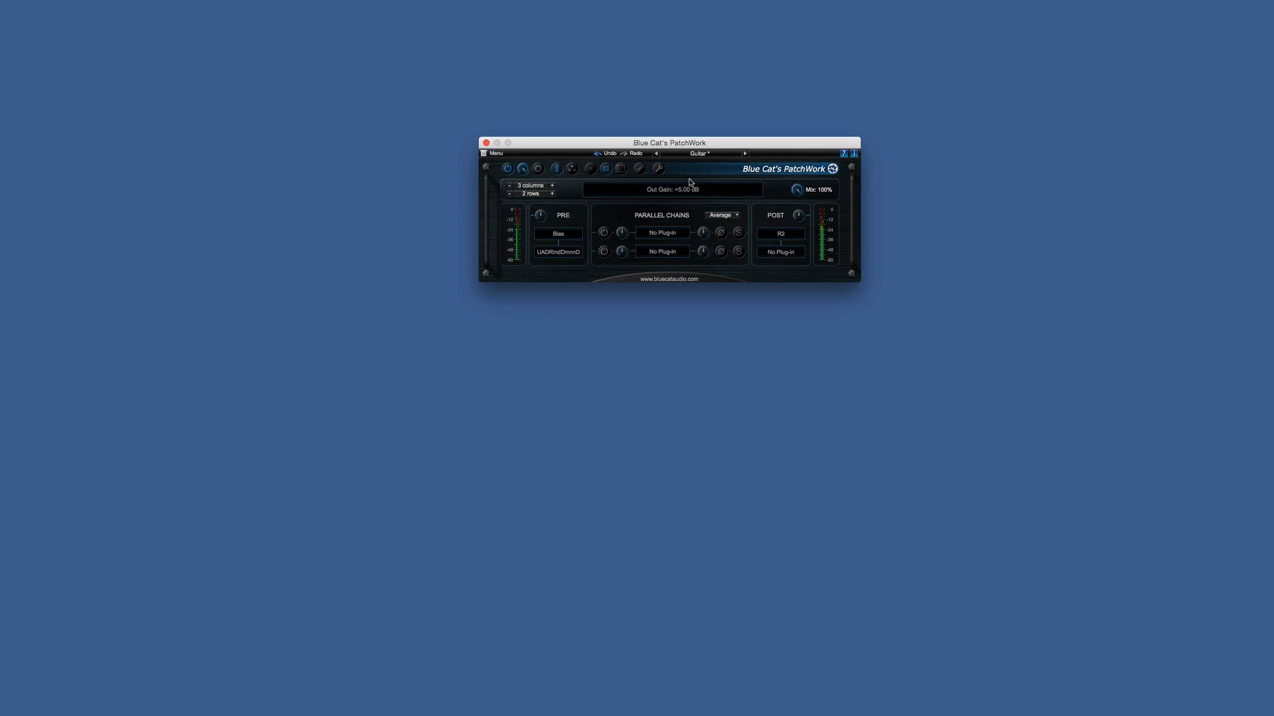
Show the editors of Bias in PRE and R2 in POST, moving the R2 window clear of the rack
left_click(557, 237)
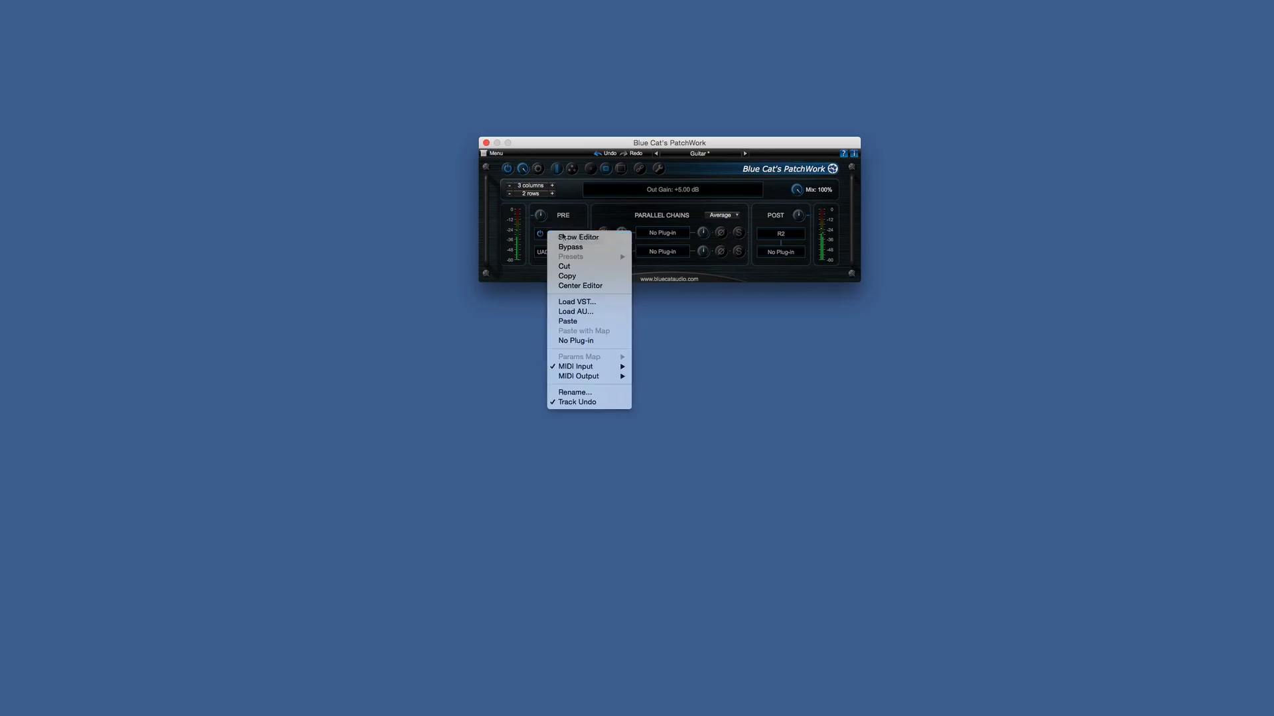
left_click(562, 237)
left_click(799, 237)
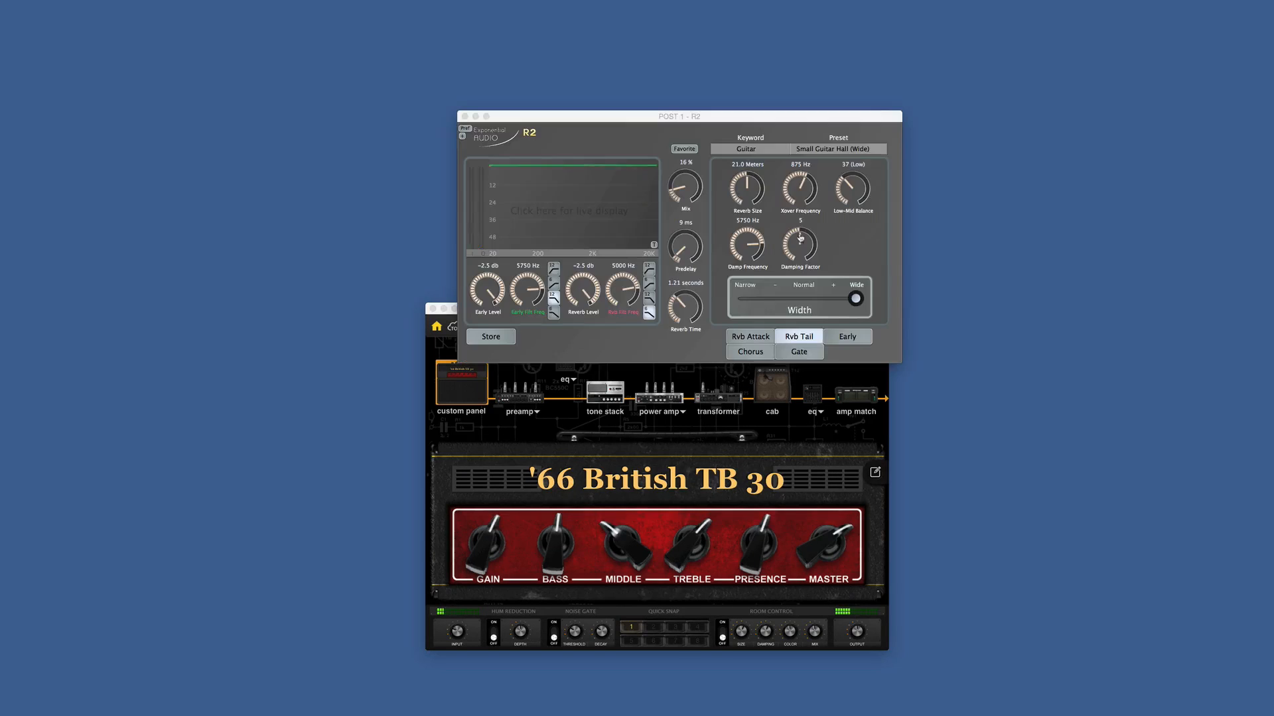
left_click_drag(784, 118, 343, 37)
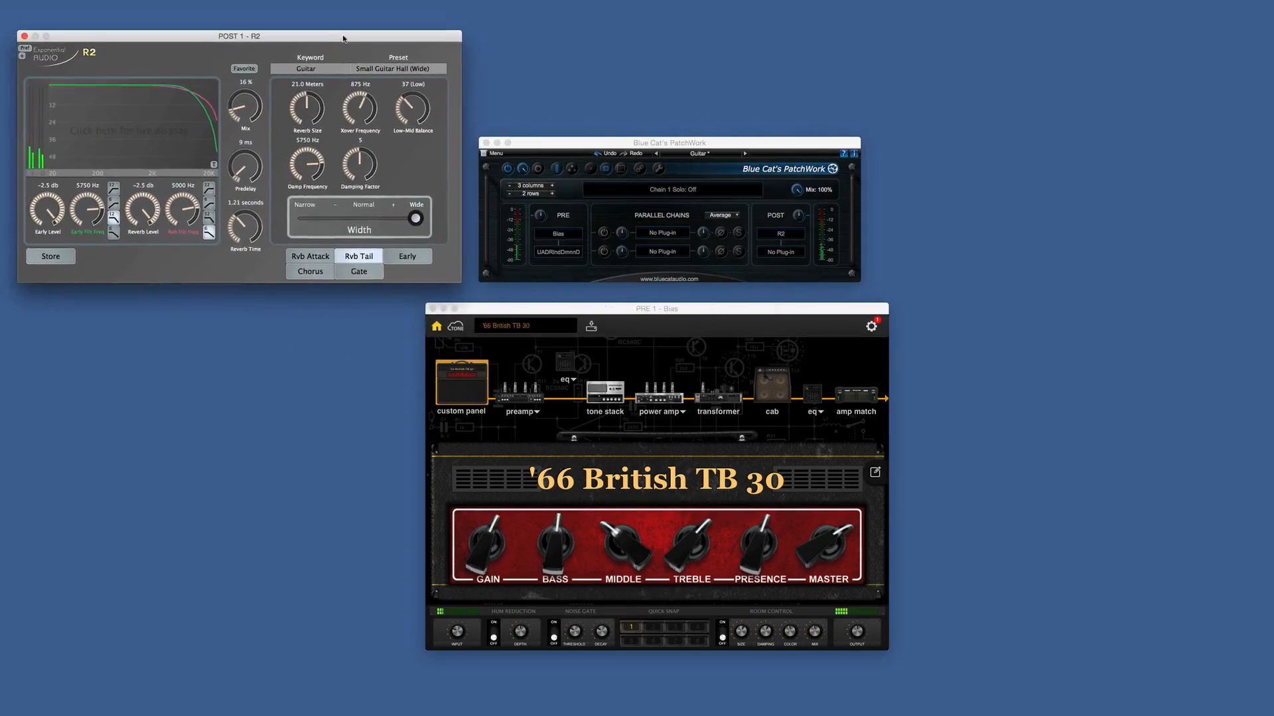
Change the R2 reverb preset to Guitar Wash 2 (Wide)
left_click(392, 69)
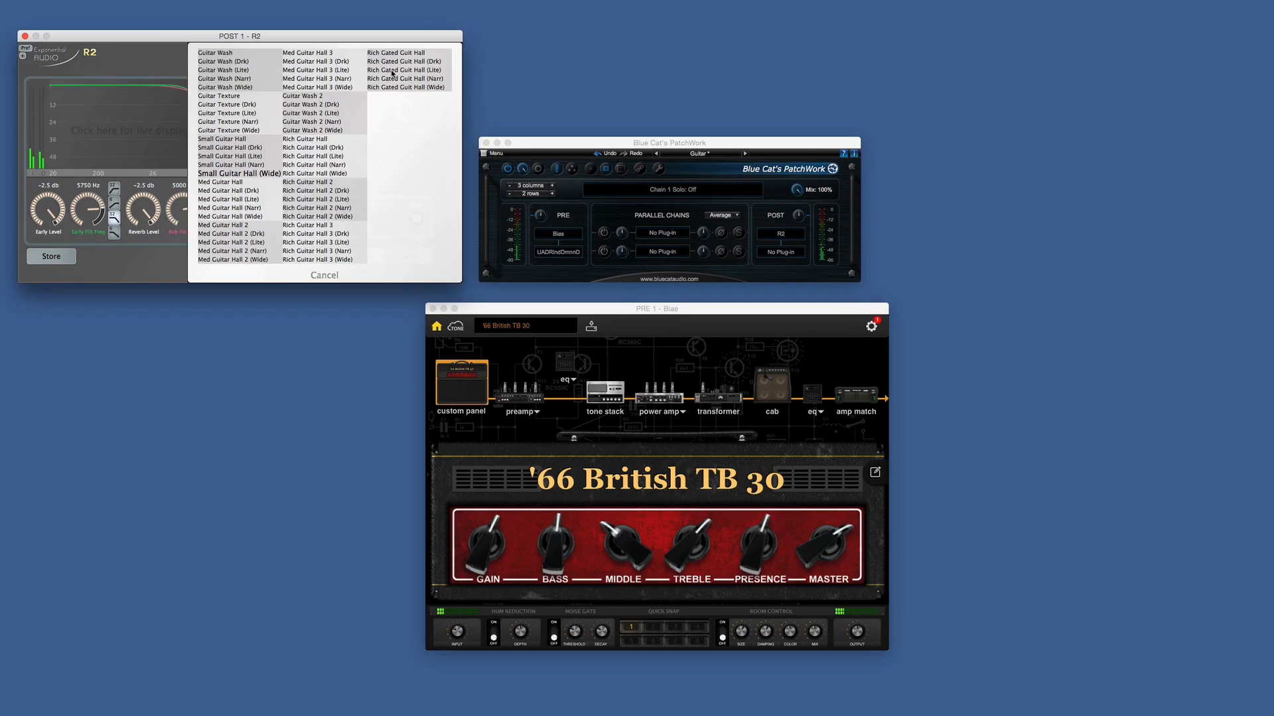
left_click(304, 130)
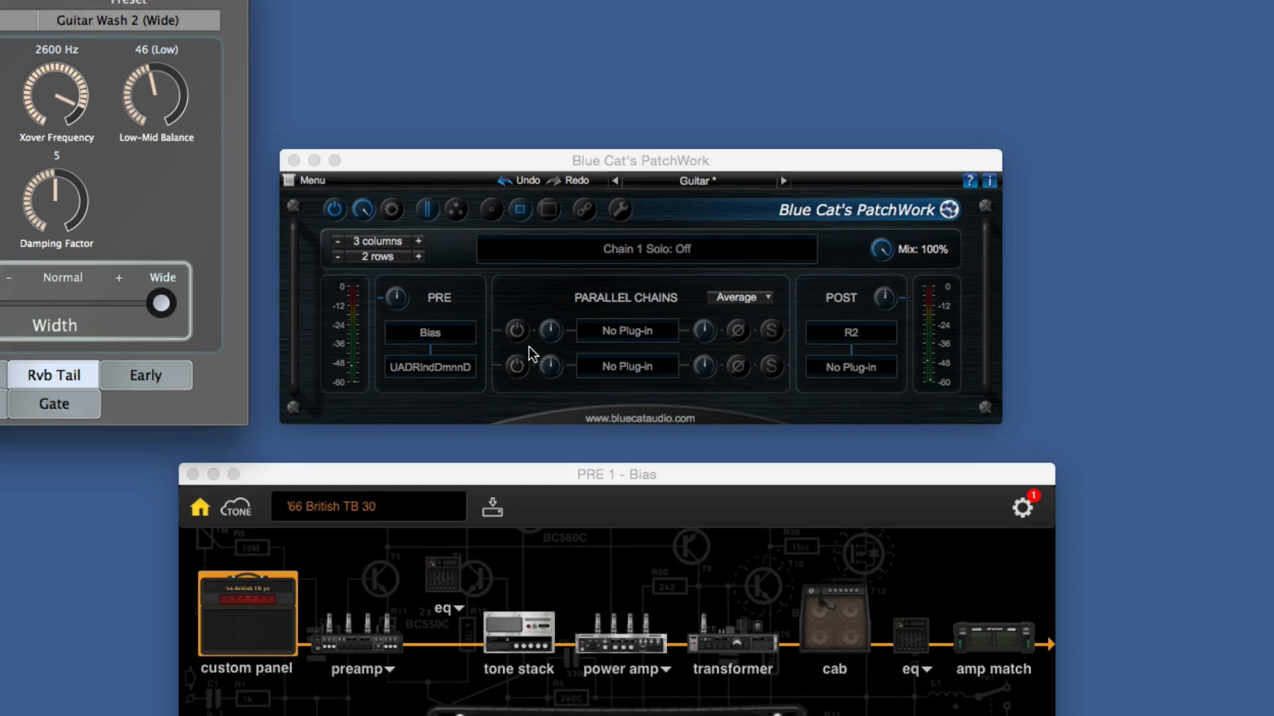
Add a fourth column to the plug-in grid and remove it again, leaving three columns, and set three rows
left_click(418, 241)
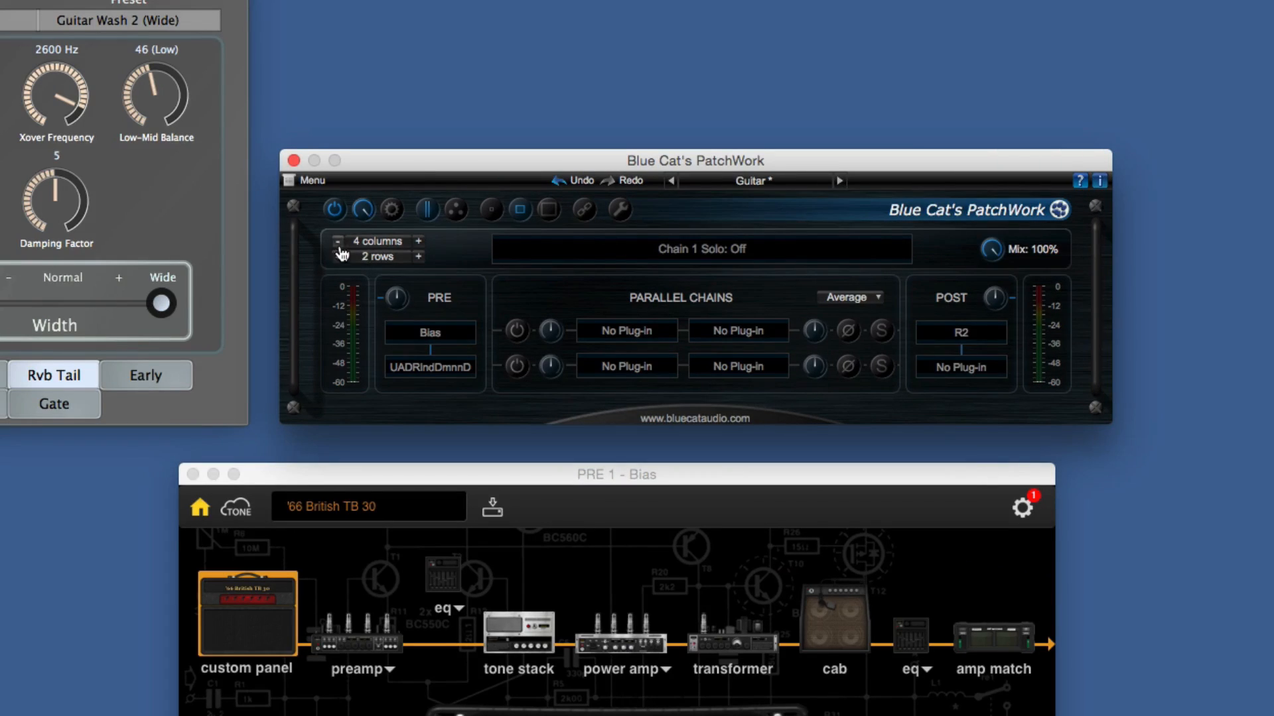
left_click(338, 241)
left_click(417, 258)
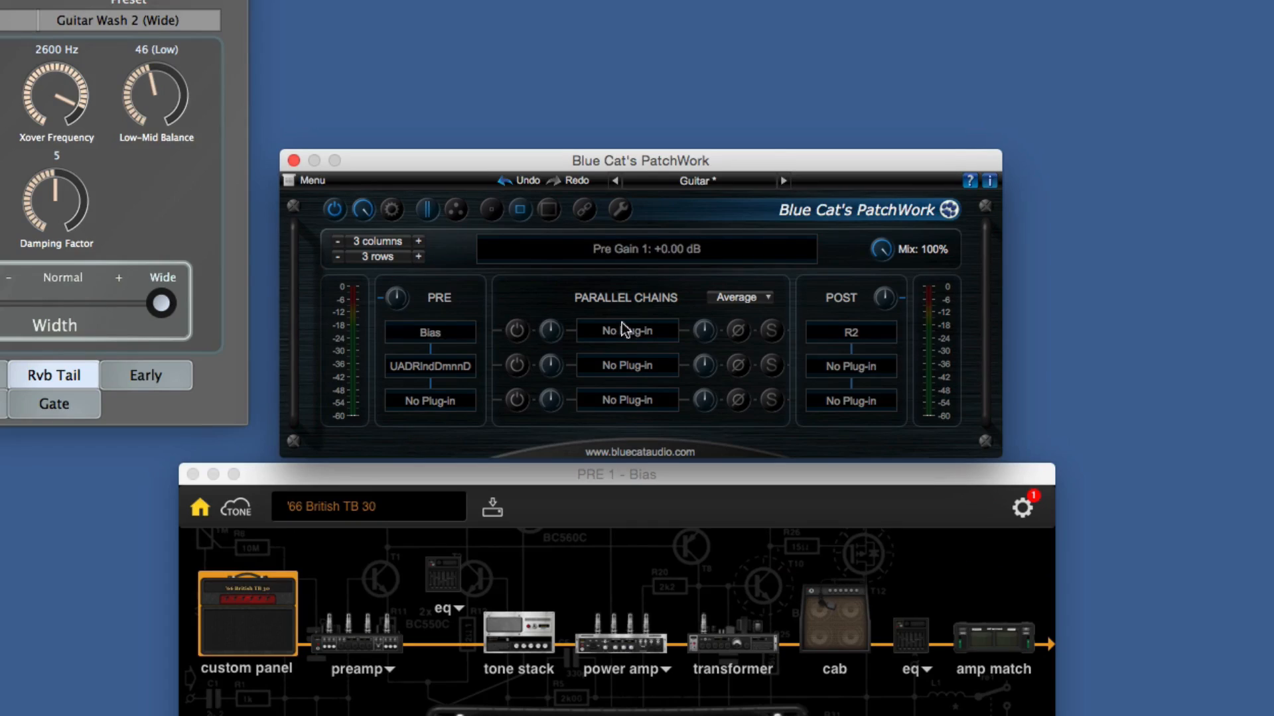